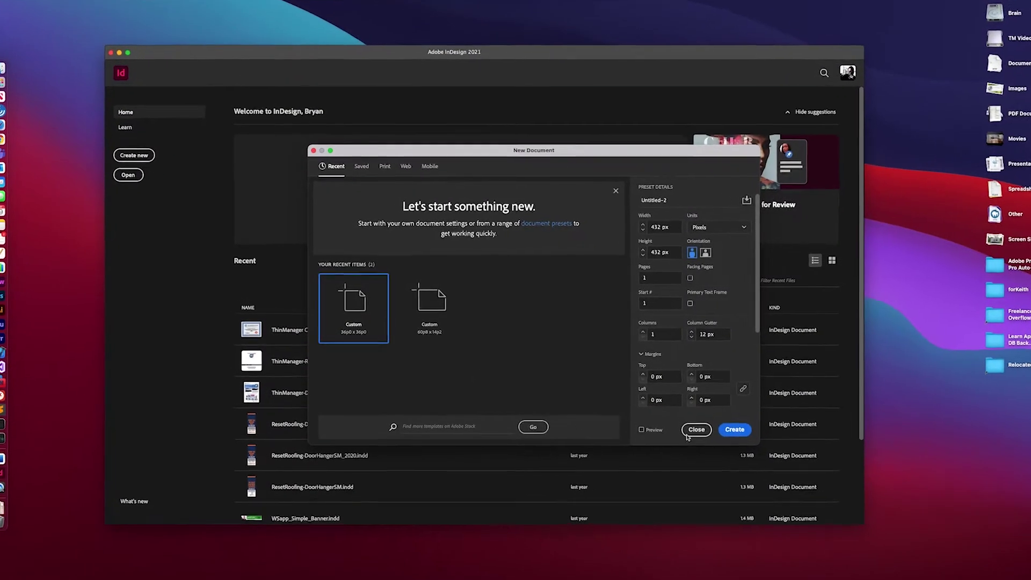
# Create a new document and place a plain-text QR code encoding abcd on the page.
pyautogui.click(768, 439)
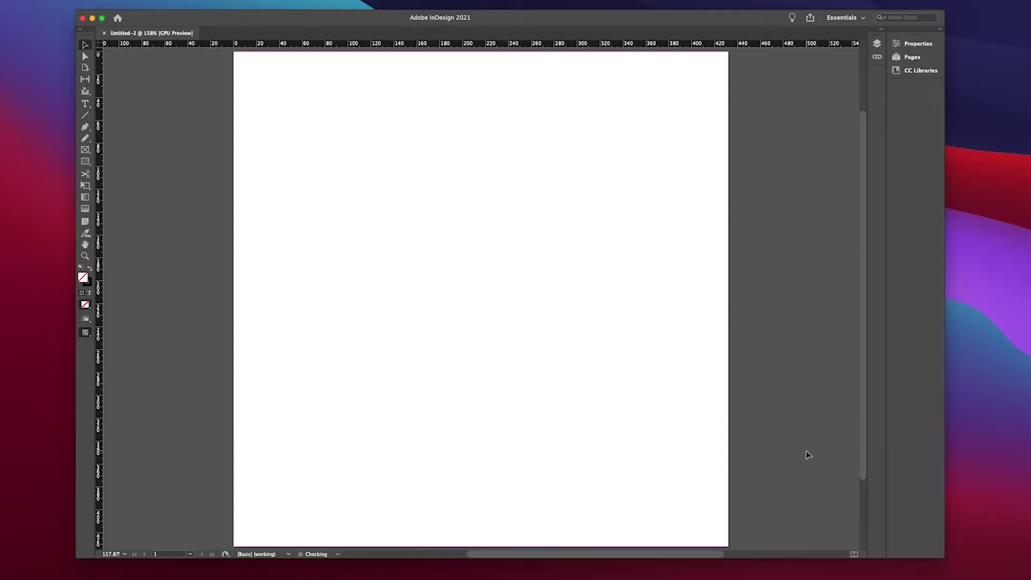
pyautogui.click(54, 0)
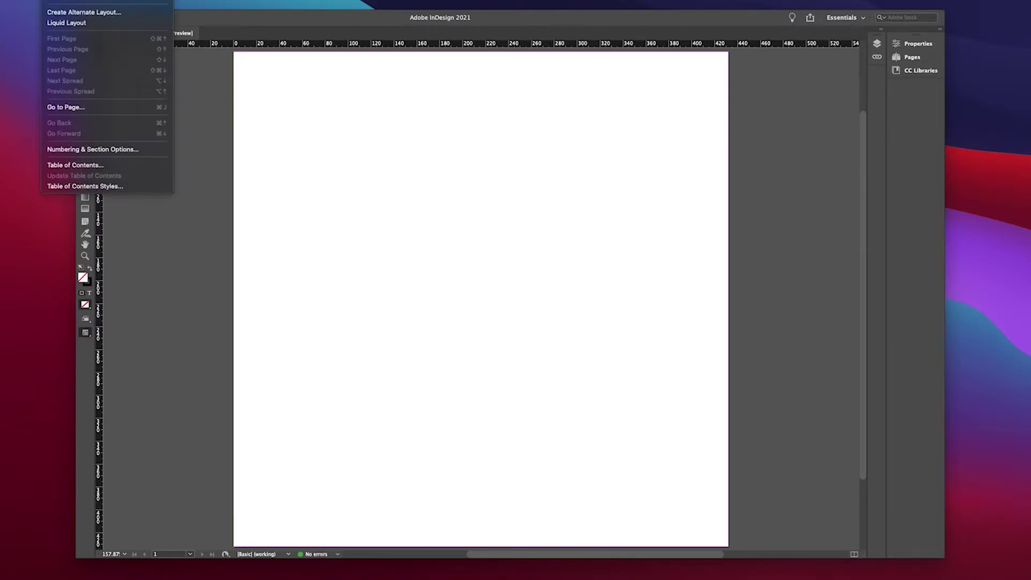
pyautogui.moveTo(83, 0)
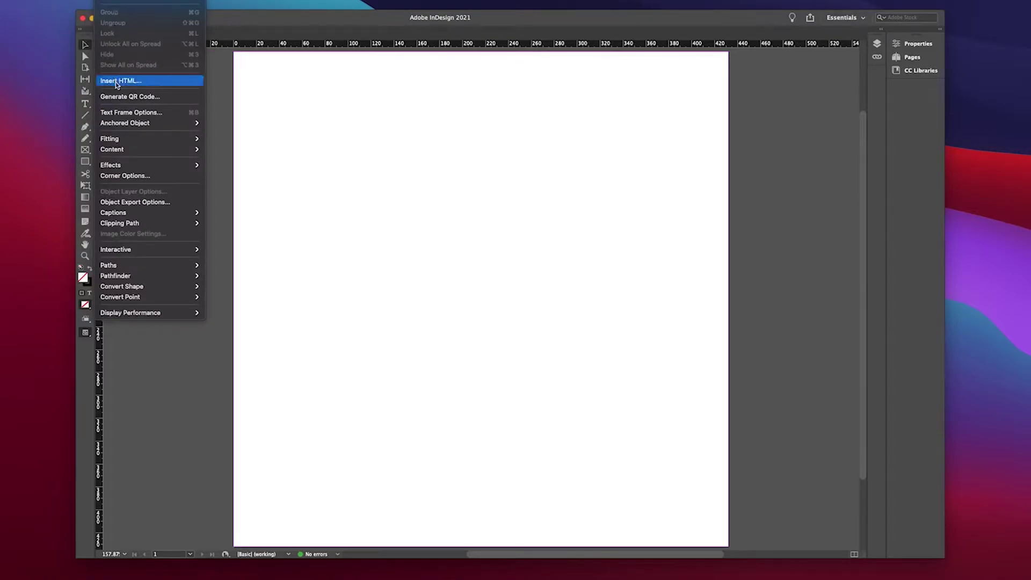
pyautogui.click(121, 98)
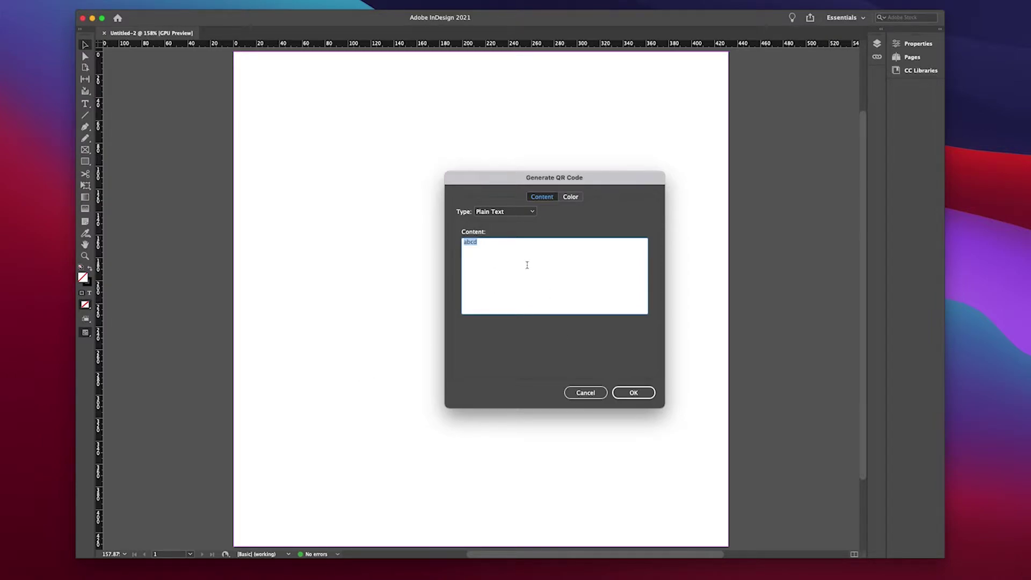
pyautogui.press('BackSpace')
pyautogui.write('abcd')
pyautogui.click(640, 396)
pyautogui.click(275, 89)
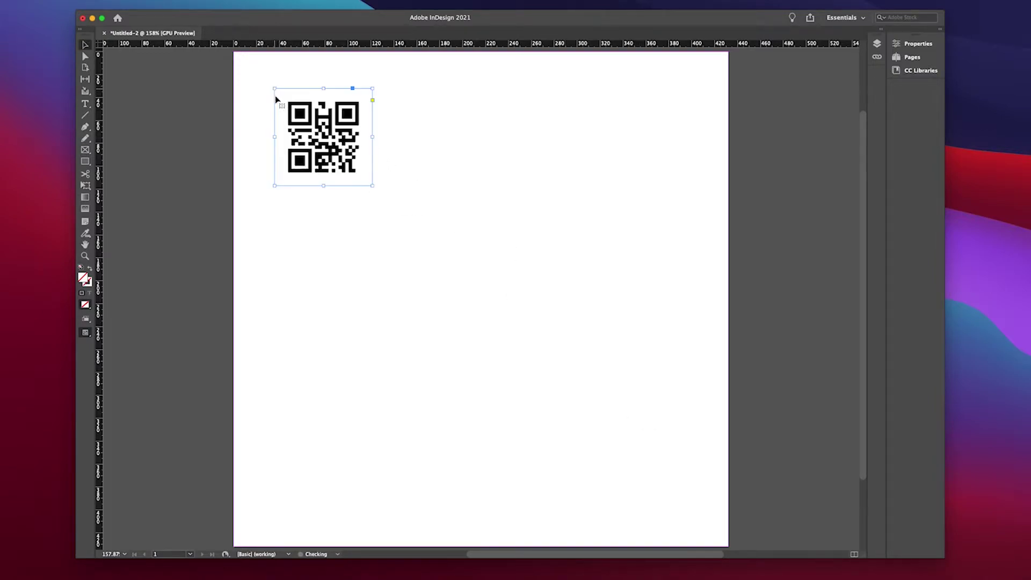
# Enlarge the QR frame to nearly fill the page and fit the code to its frame.
pyautogui.moveTo(372, 186); pyautogui.dragTo(713, 526)
pyautogui.moveTo(275, 88); pyautogui.dragTo(256, 80)
pyautogui.rightClick(427, 243)
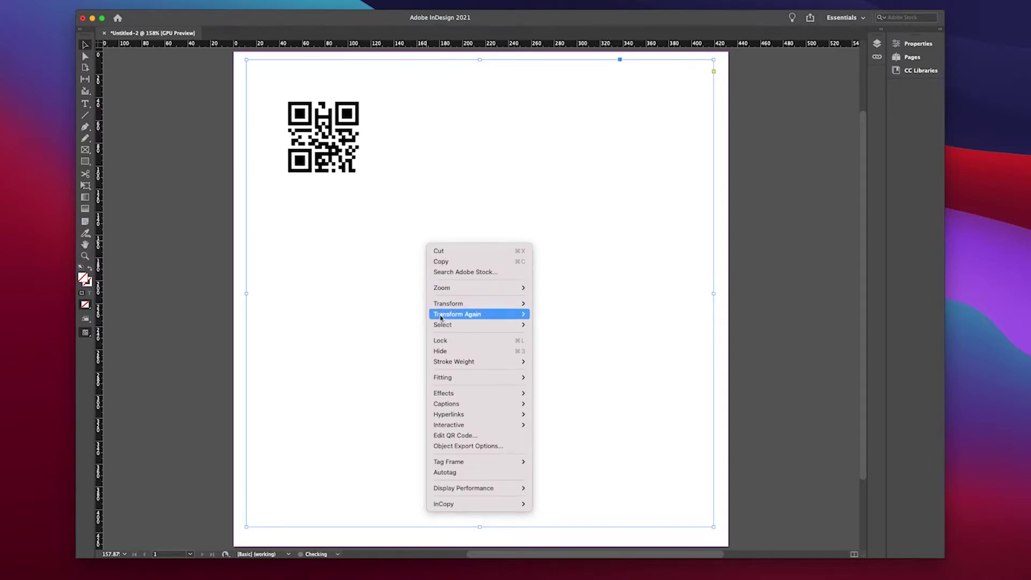
pyautogui.moveTo(494, 378)
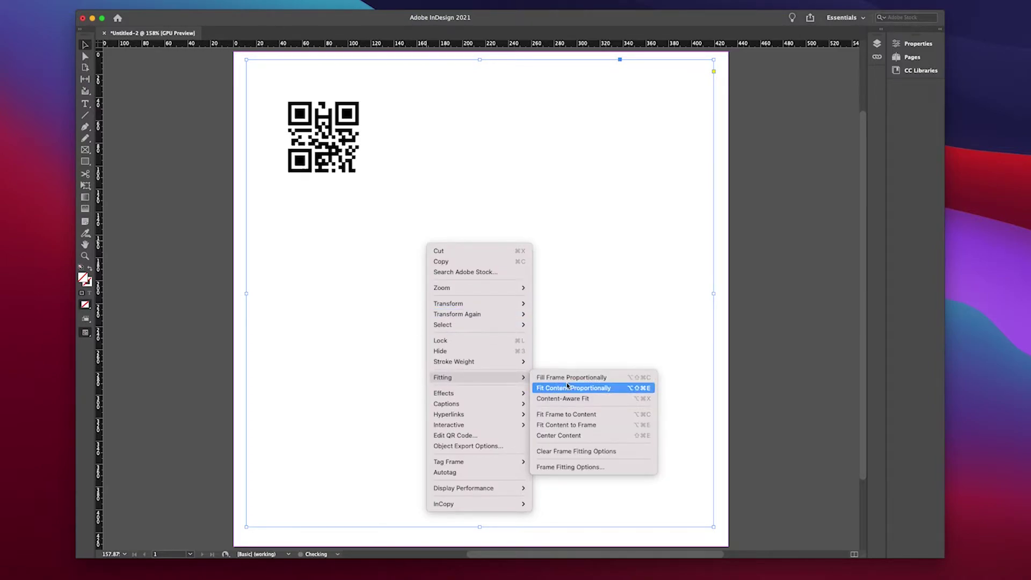
pyautogui.click(569, 426)
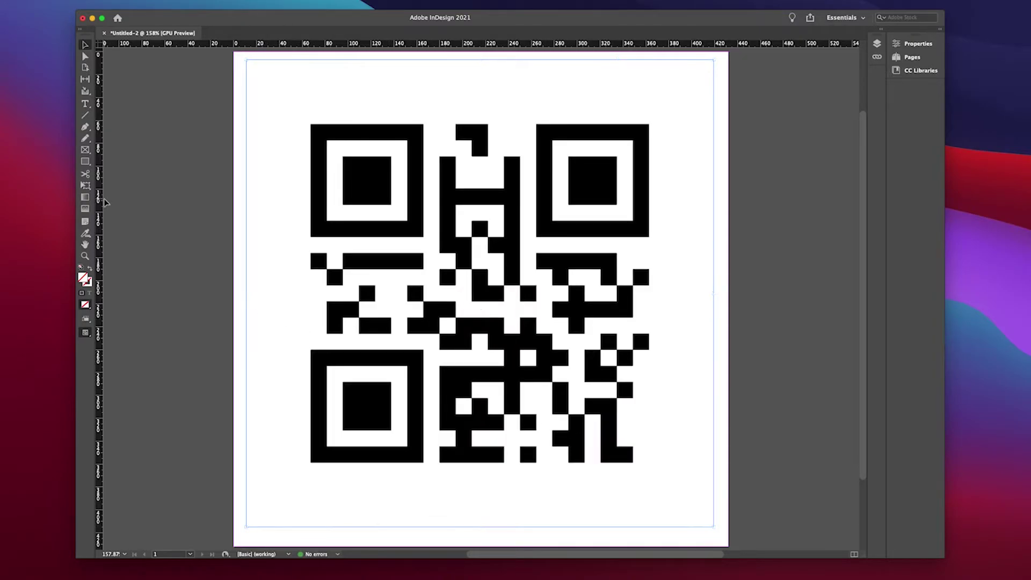
pyautogui.press('super+shift+a')
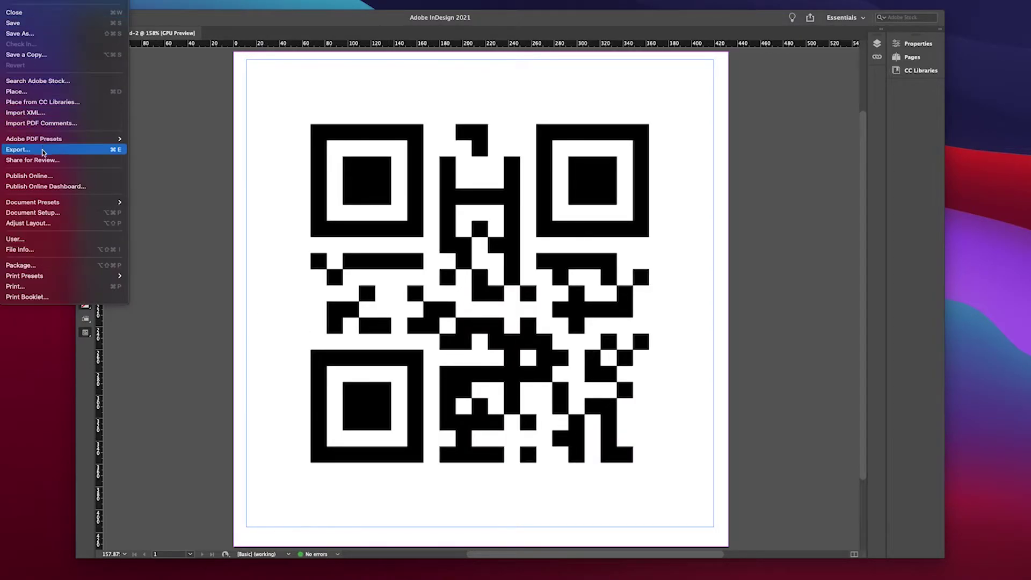
pyautogui.click(115, 148)
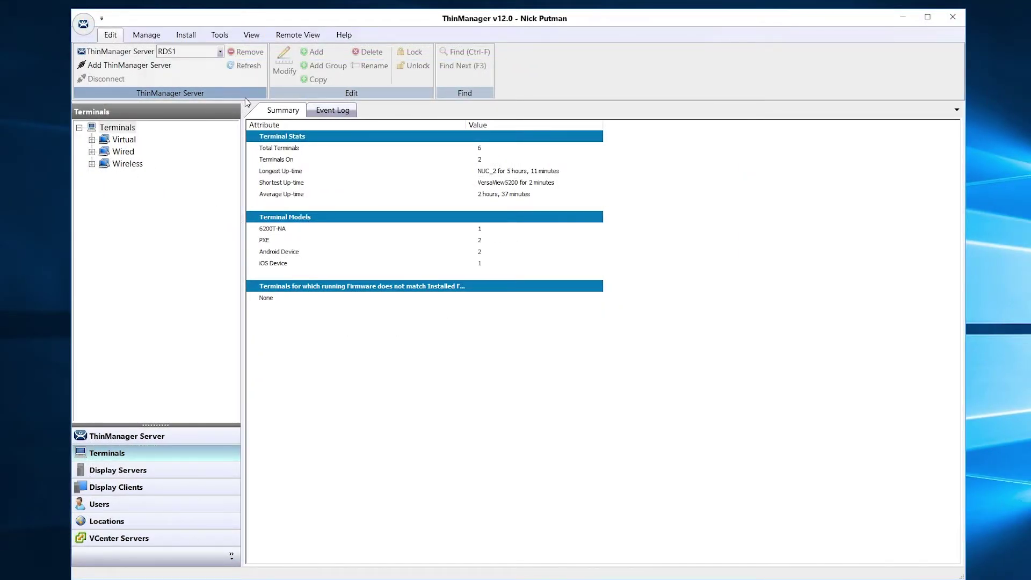
# Add a resolver named ExampleQR of type QR Code with data abcd.
pyautogui.click(146, 36)
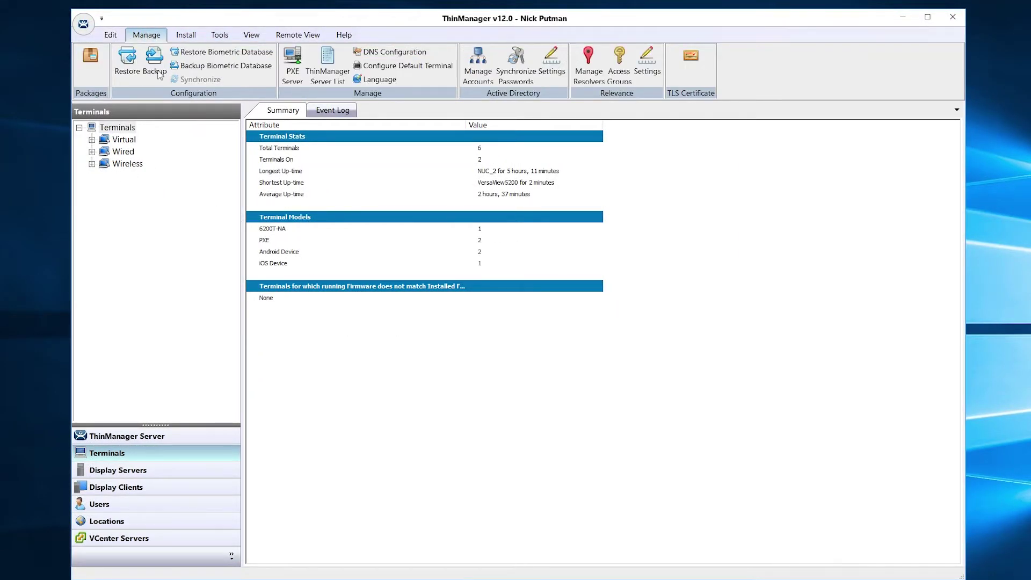
pyautogui.click(590, 62)
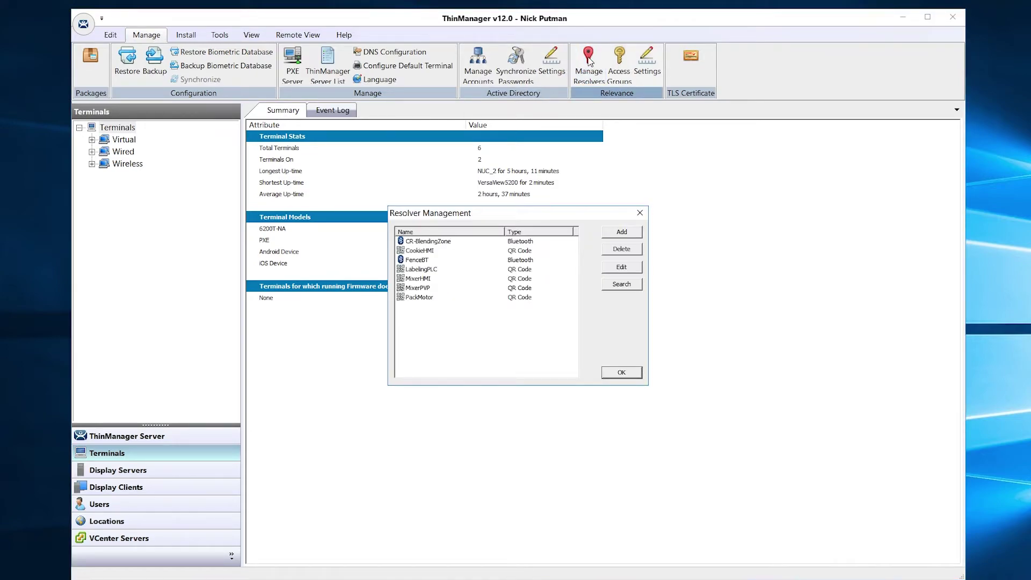
pyautogui.click(620, 234)
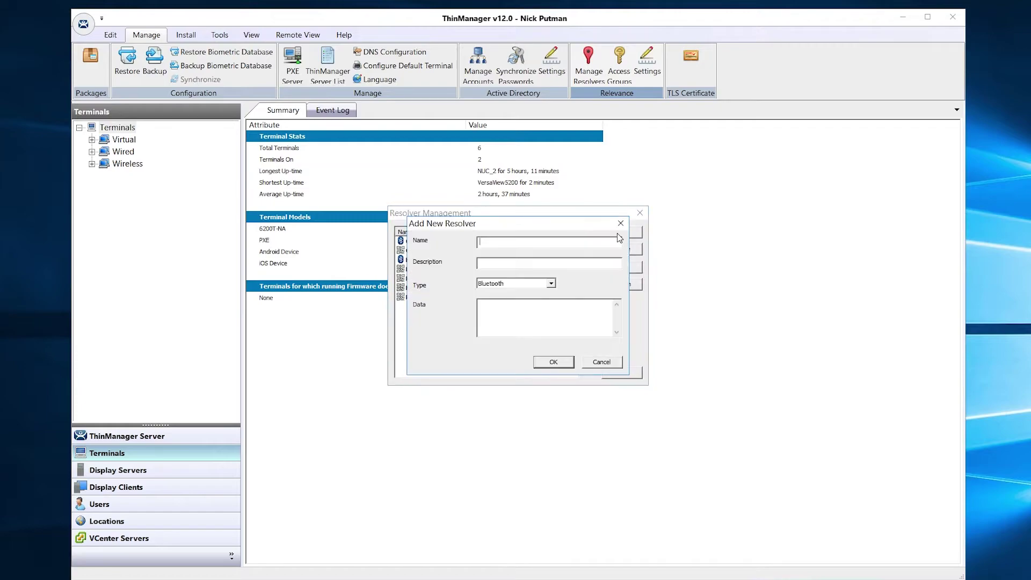
pyautogui.write('ExampleQR')
pyautogui.click(550, 284)
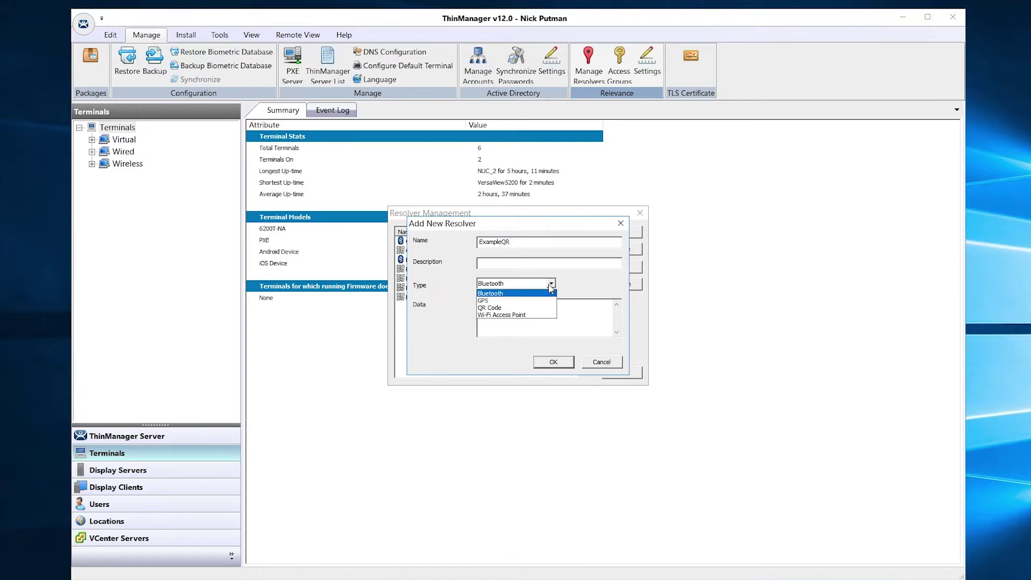
pyautogui.click(535, 308)
pyautogui.click(505, 306)
pyautogui.write('abcd')
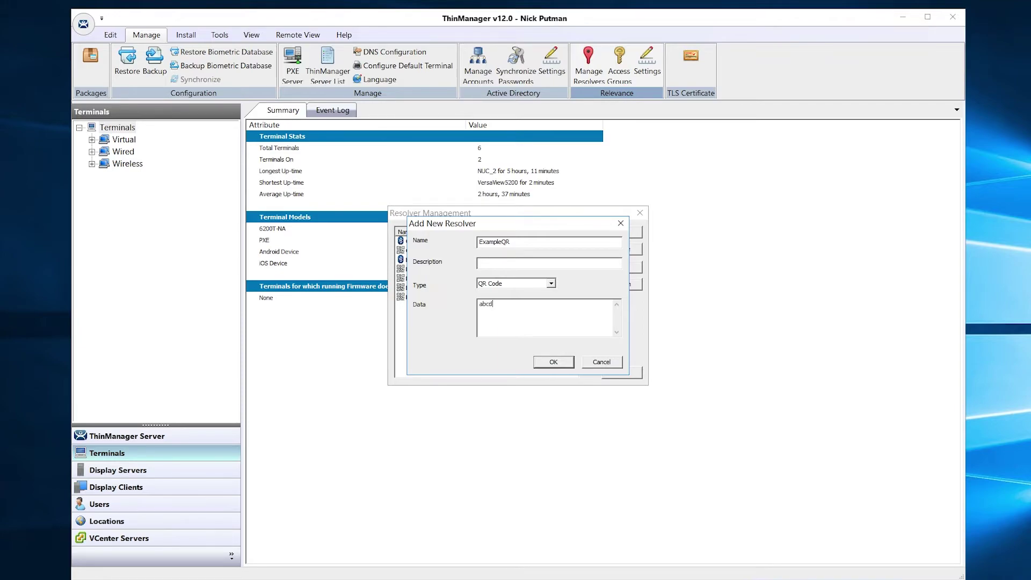
pyautogui.click(548, 362)
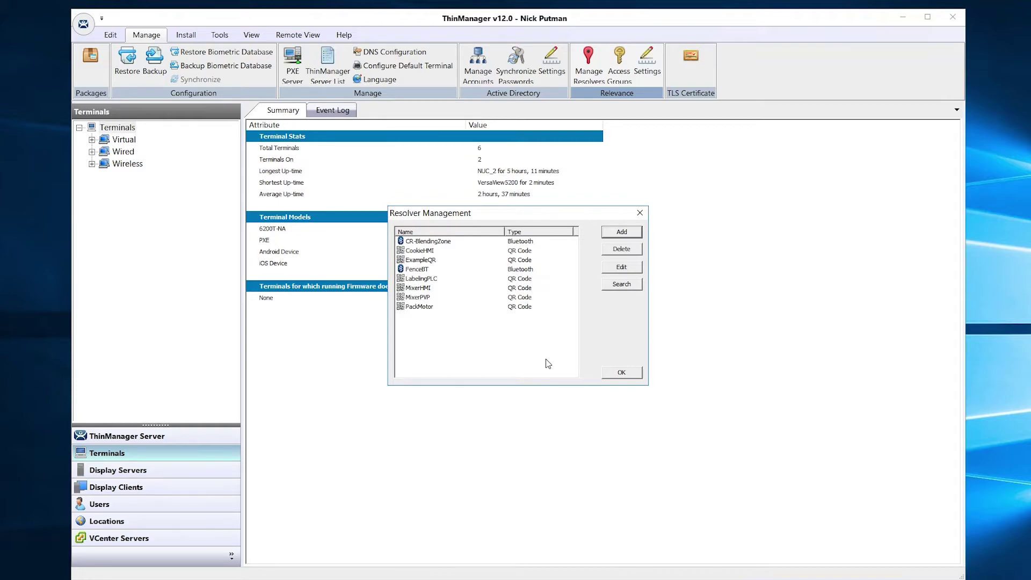
# Add a location named ExampleLocation under the Locations root.
pyautogui.click(621, 373)
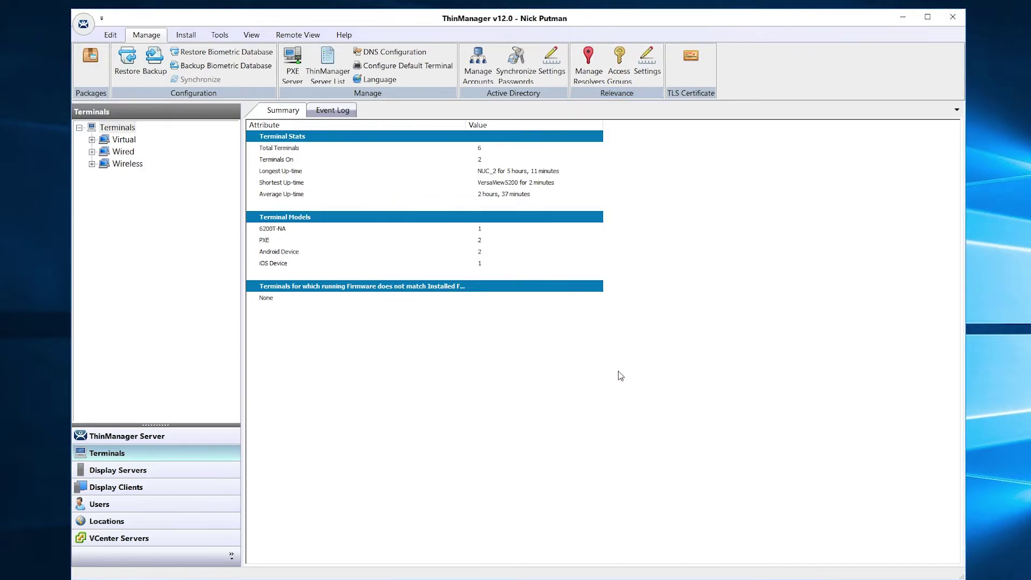
pyautogui.click(152, 522)
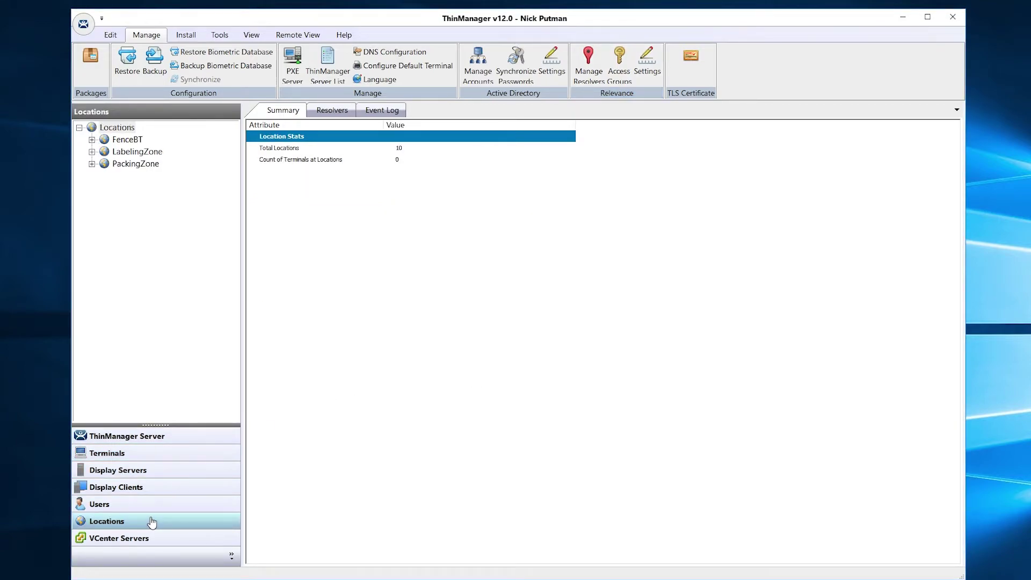
pyautogui.rightClick(124, 129)
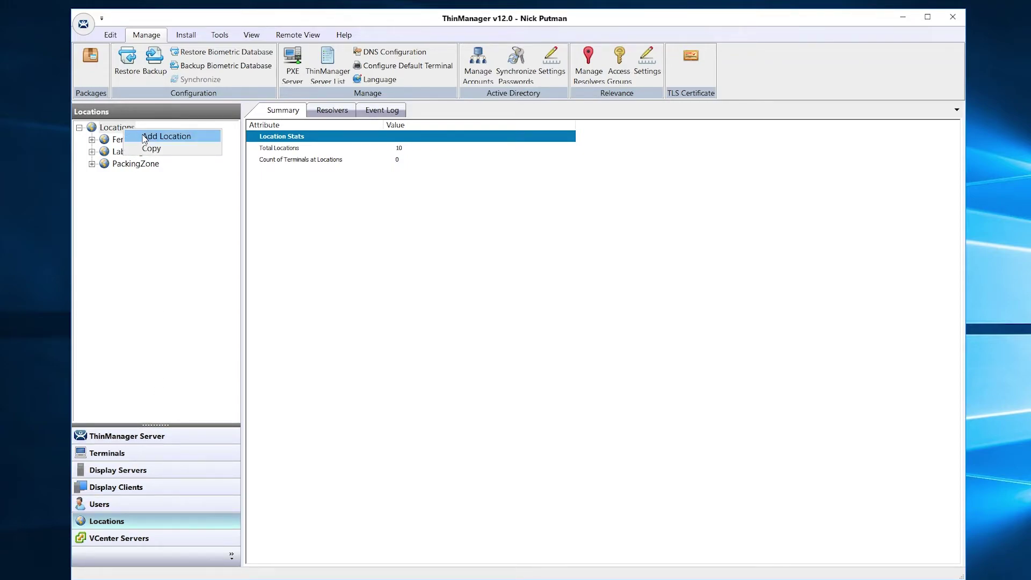
pyautogui.click(145, 138)
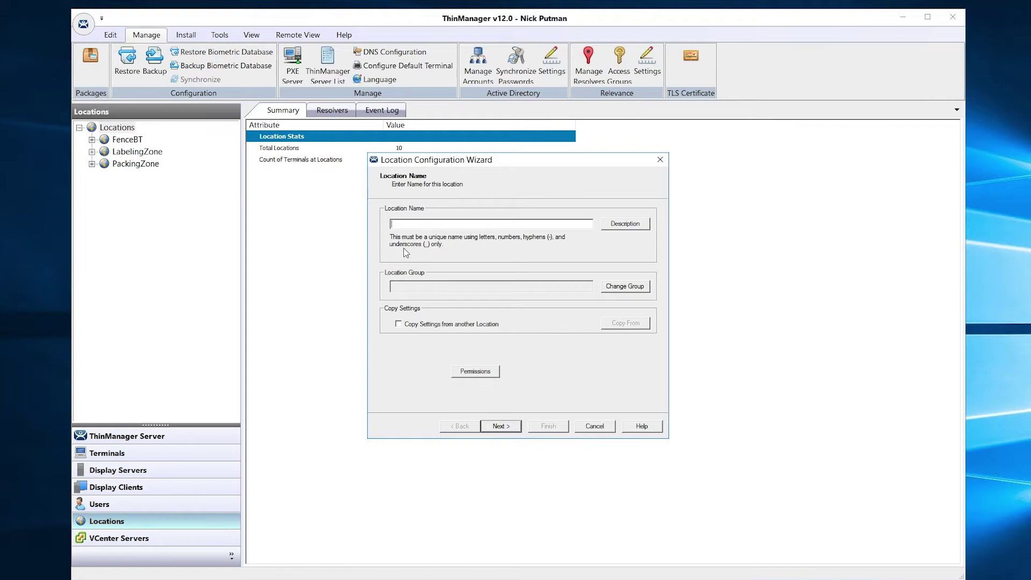
pyautogui.write('Example')
pyautogui.press('BackSpace')
pyautogui.write('Location')
pyautogui.click(544, 429)
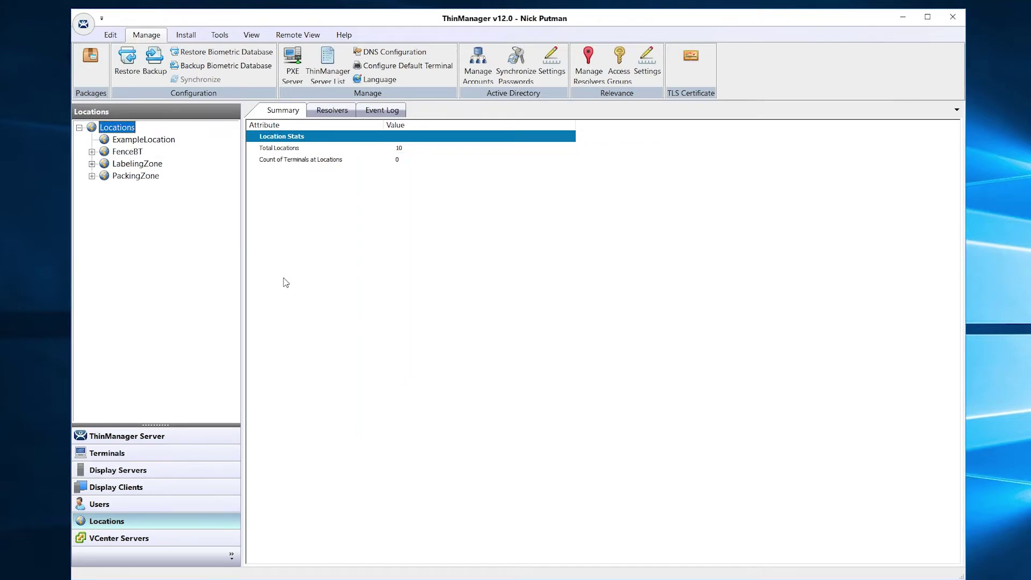
# Start a sub-location ExampleQR under ExampleLocation and expand its Remote Desktop Services display clients.
pyautogui.rightClick(164, 144)
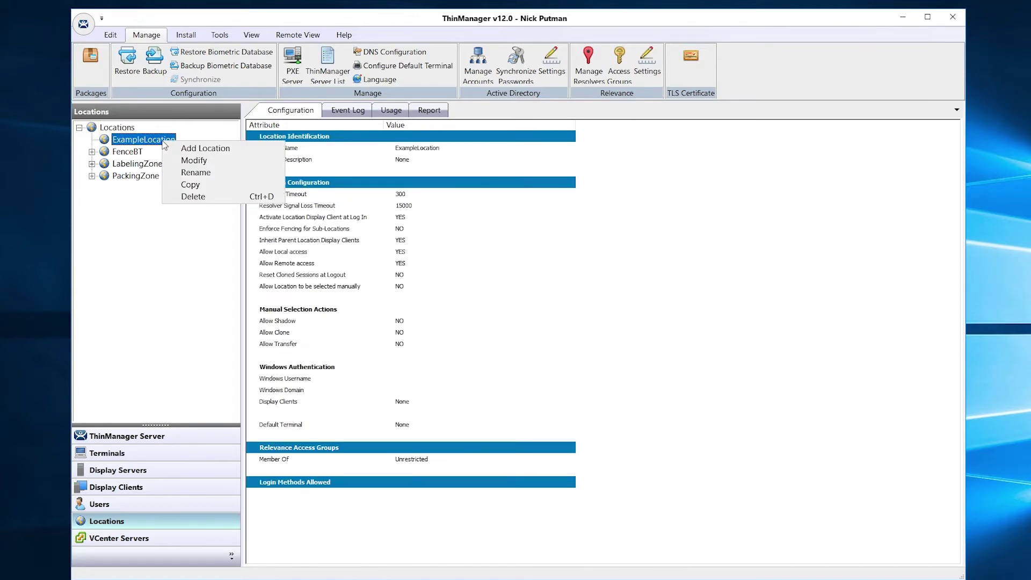
pyautogui.click(185, 150)
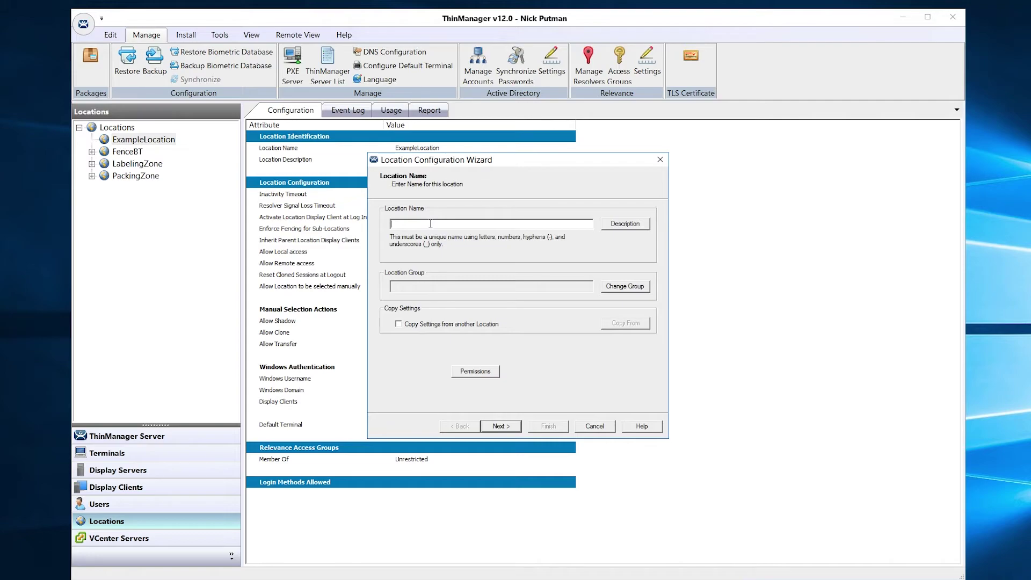
pyautogui.write('ExampleQR')
pyautogui.click(500, 425)
pyautogui.click(501, 426)
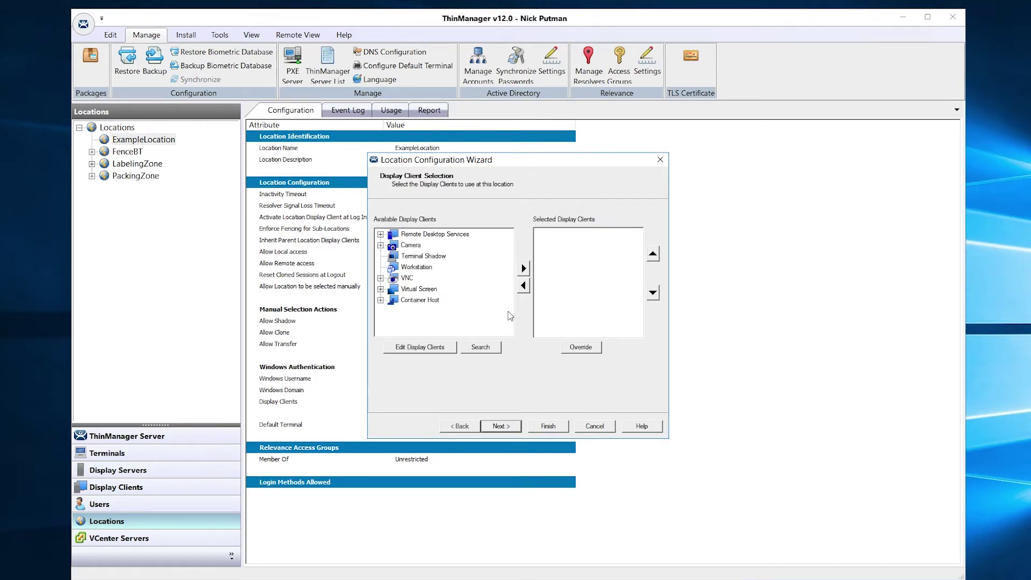
pyautogui.click(381, 234)
pyautogui.scroll(-2, 510, 263)
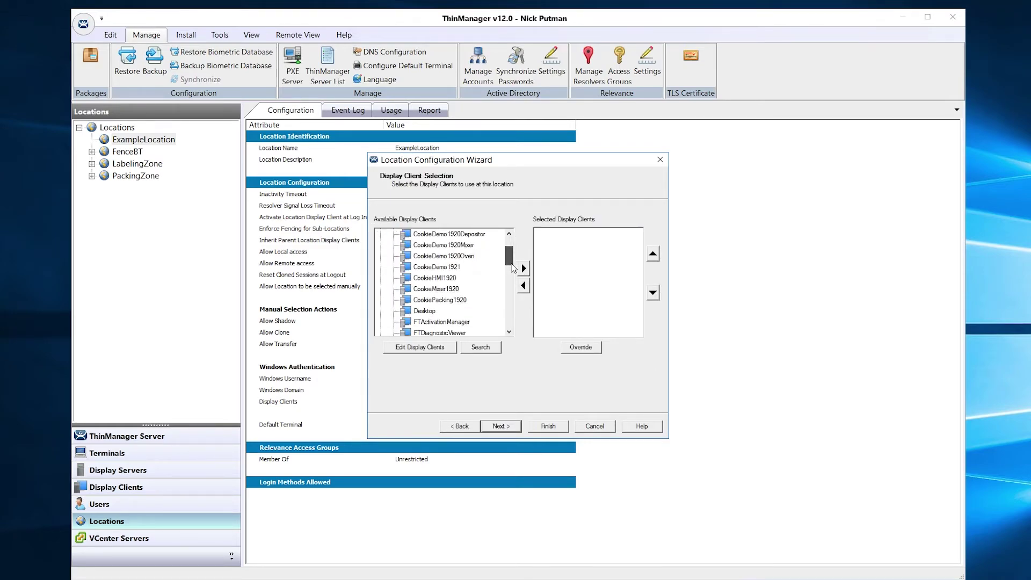
pyautogui.moveTo(513, 268); pyautogui.dragTo(511, 308)
# Assign the PackMotorSchematic display client to the new location.
pyautogui.click(441, 310)
pyautogui.click(524, 268)
pyautogui.click(500, 426)
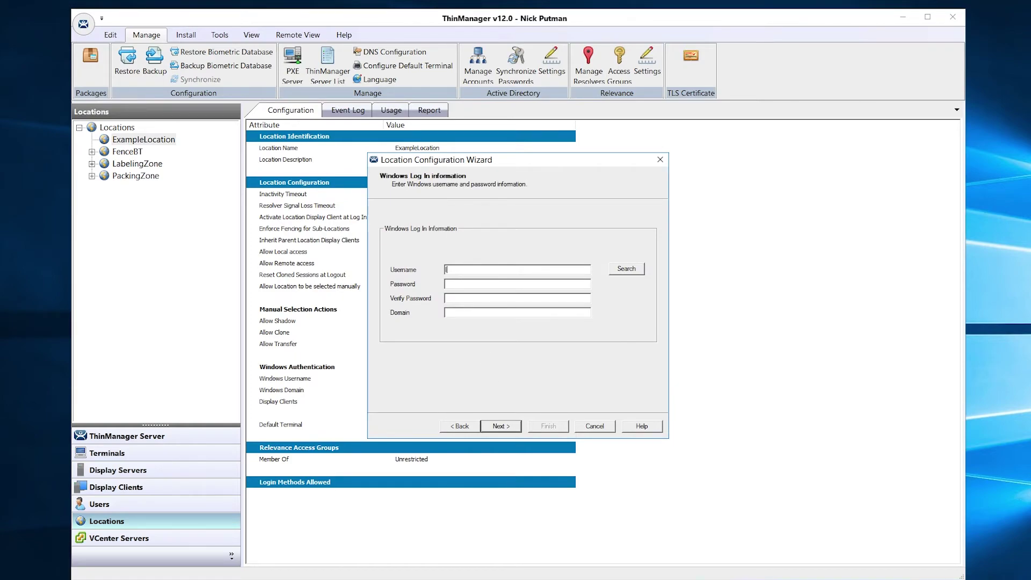
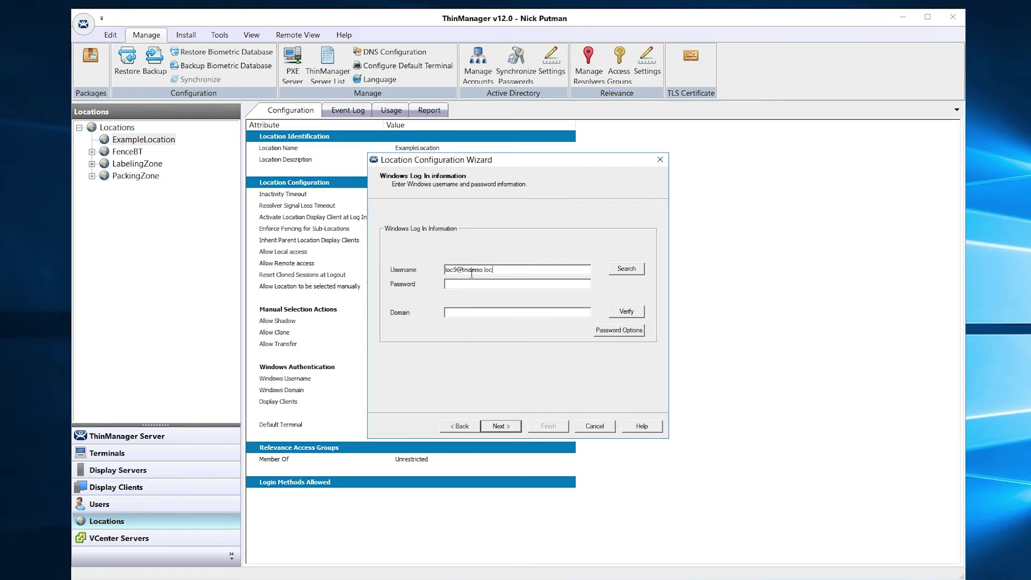
# Enter the Windows login username and password and verify the account.
pyautogui.click(471, 285)
pyautogui.write('•')
pyautogui.click(626, 315)
pyautogui.click(563, 332)
# Add the ExampleQR relevance resolver with the Clone action and finish the location.
pyautogui.click(504, 426)
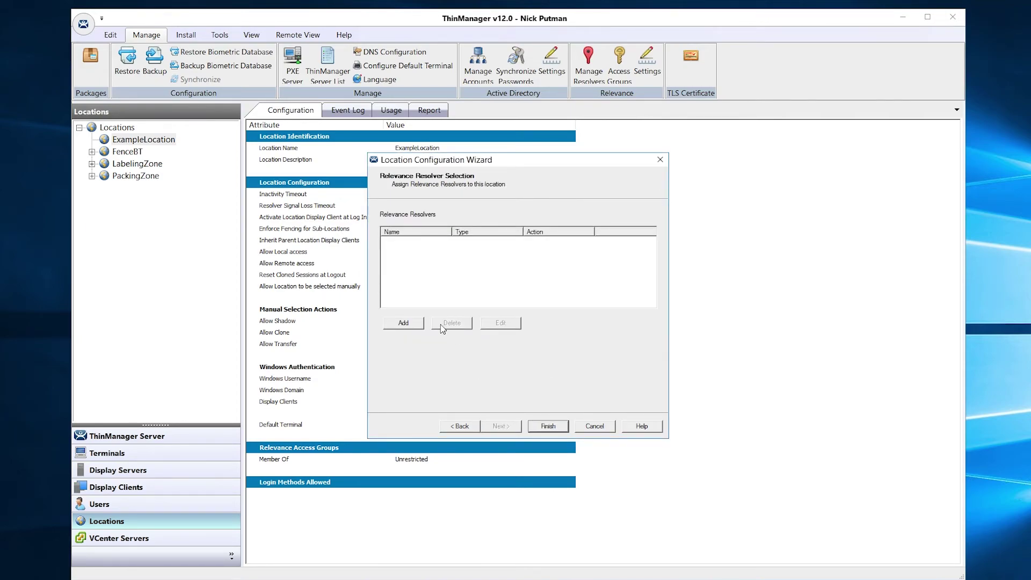
pyautogui.click(403, 323)
pyautogui.click(543, 258)
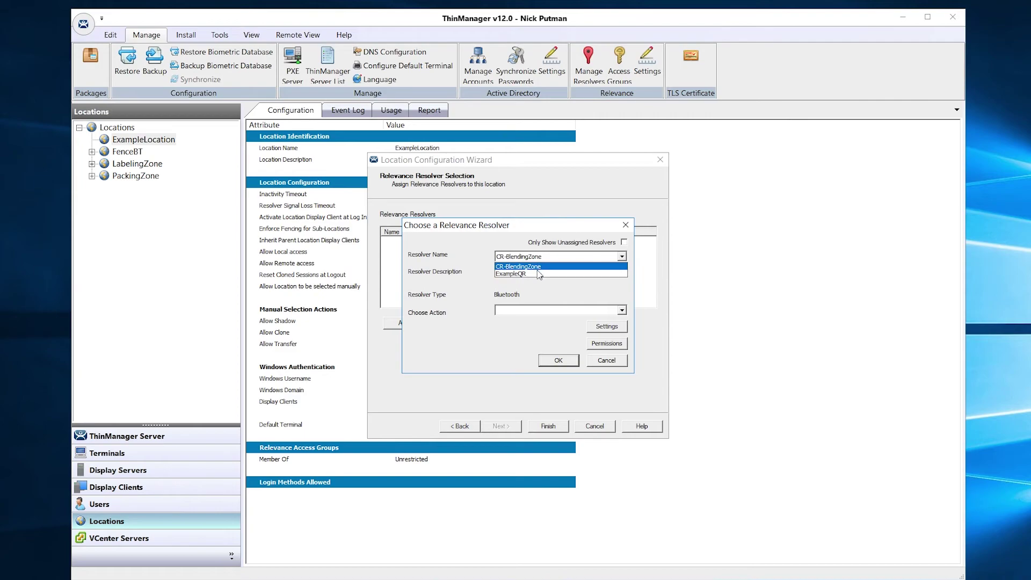
pyautogui.click(539, 274)
pyautogui.click(529, 311)
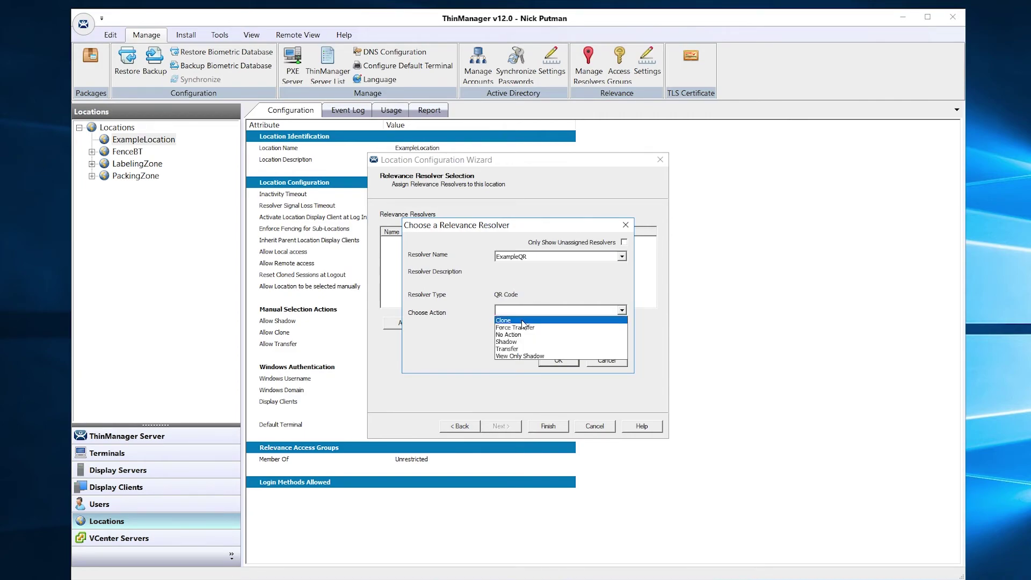
pyautogui.click(521, 321)
pyautogui.click(559, 360)
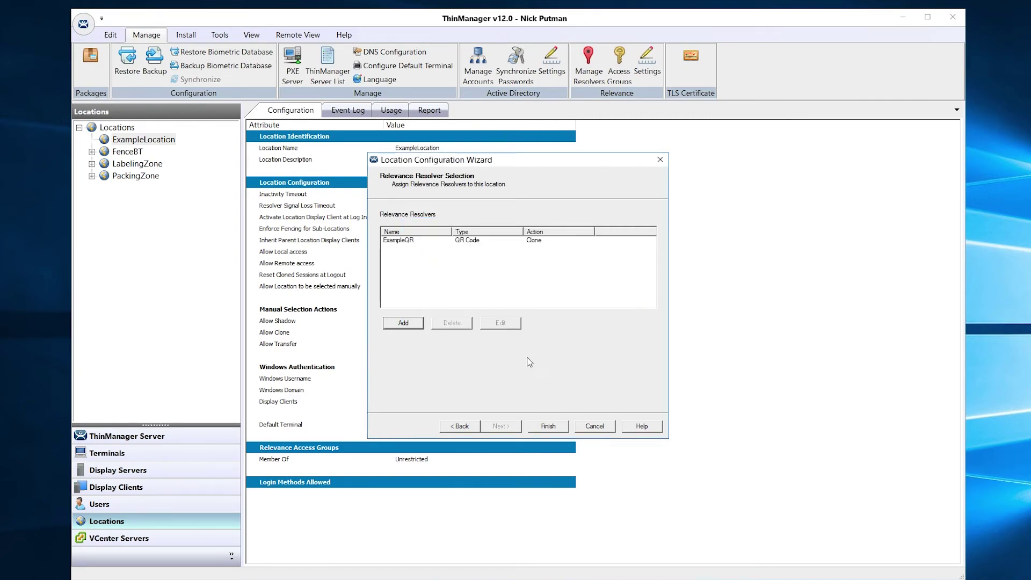
pyautogui.click(548, 426)
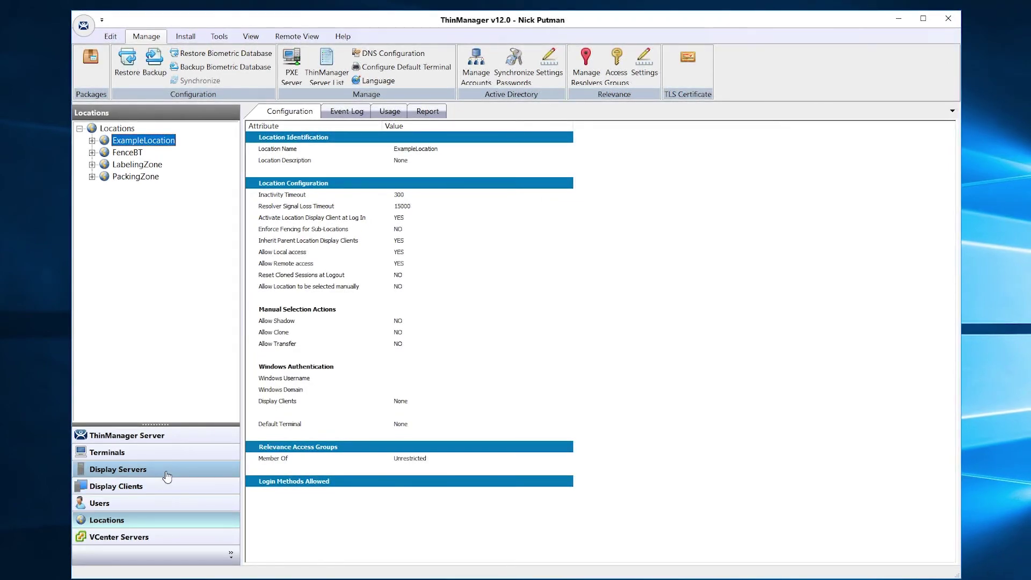
# Select the AndroidFire wireless terminal and shadow its screen.
pyautogui.click(165, 455)
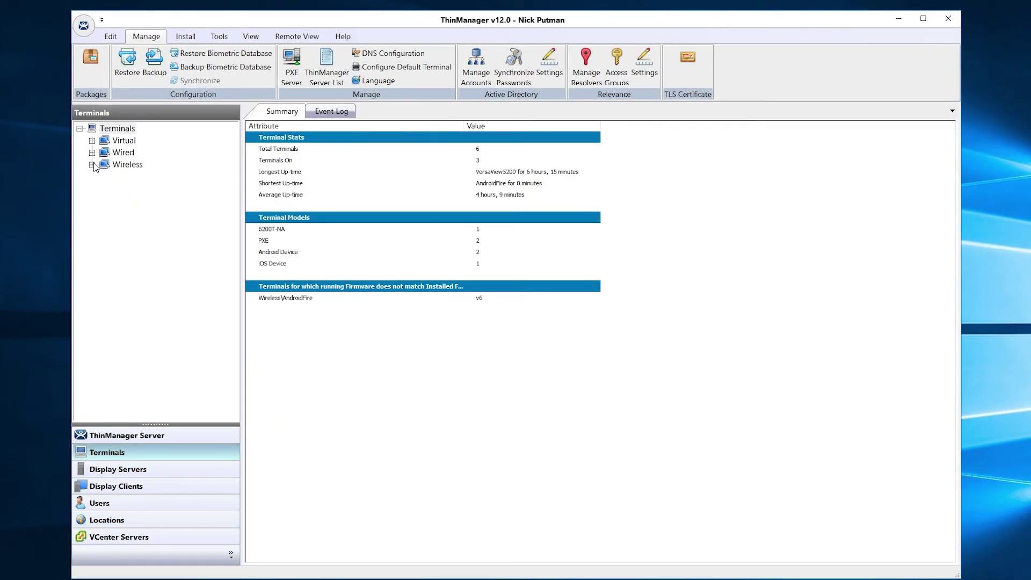
pyautogui.click(145, 188)
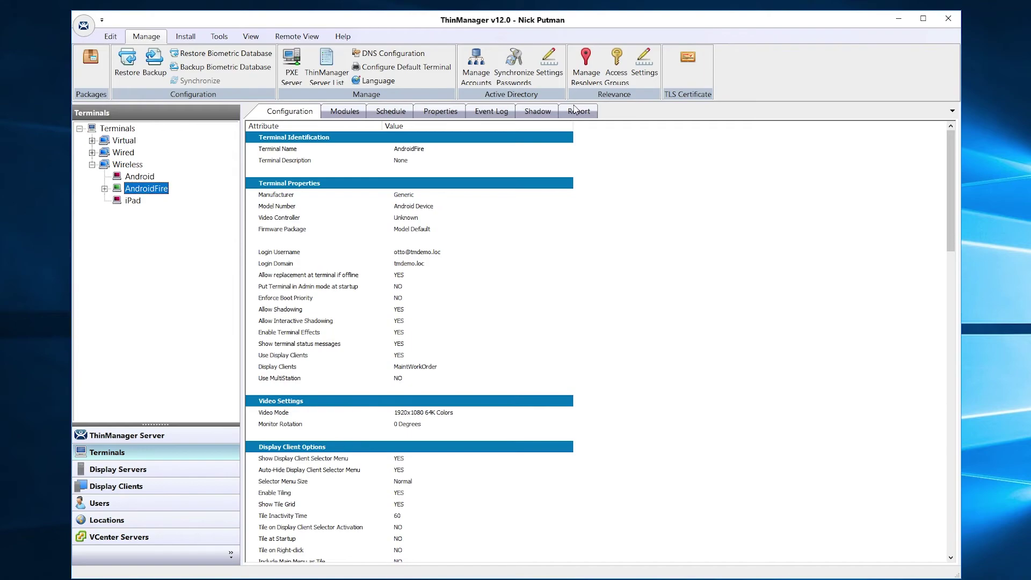
pyautogui.click(544, 111)
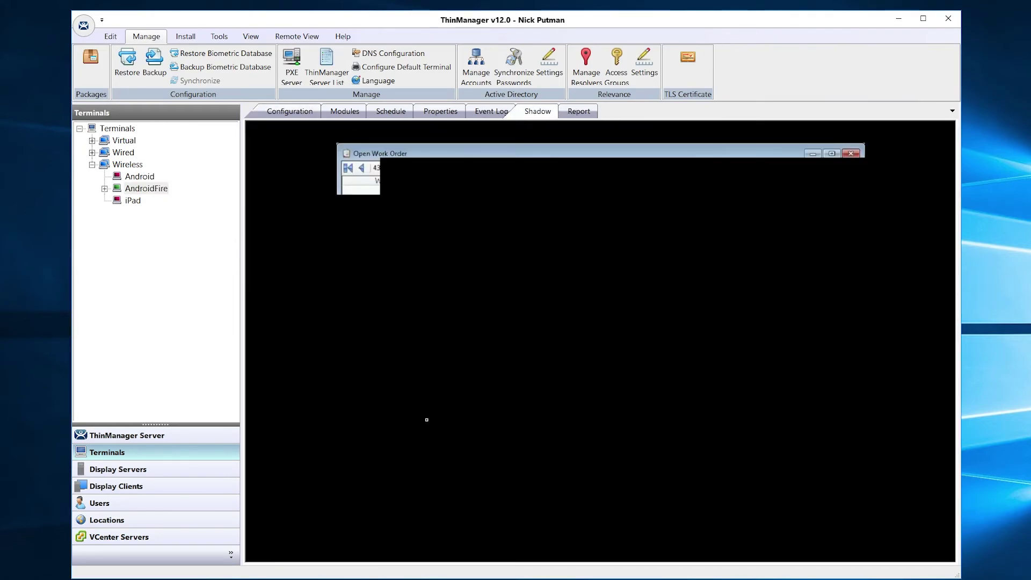